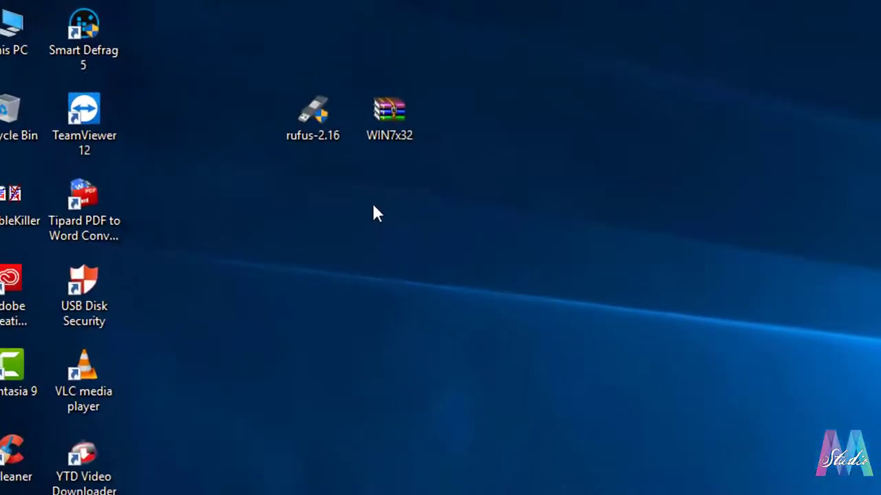
drag(521, 255, 262, 77)
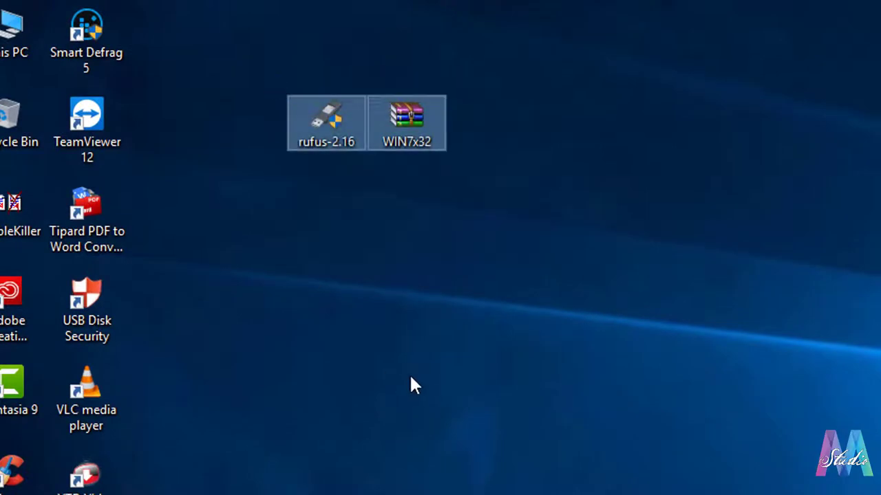
click(319, 179)
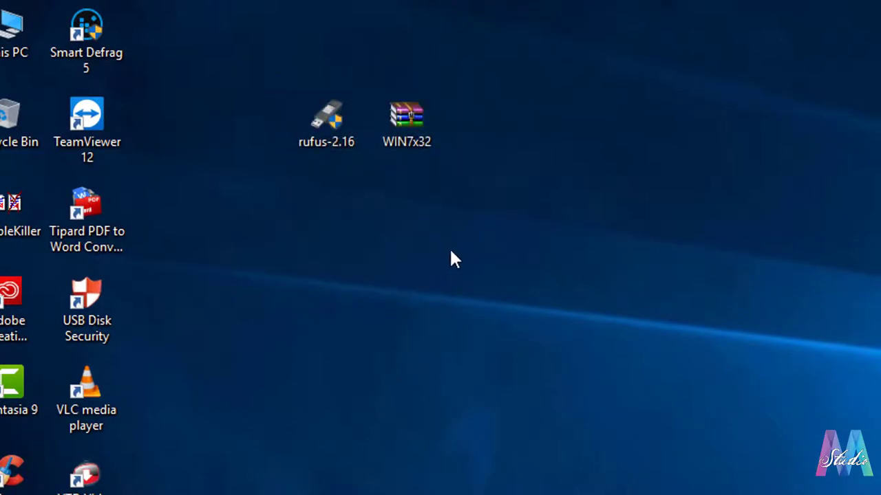
click(412, 124)
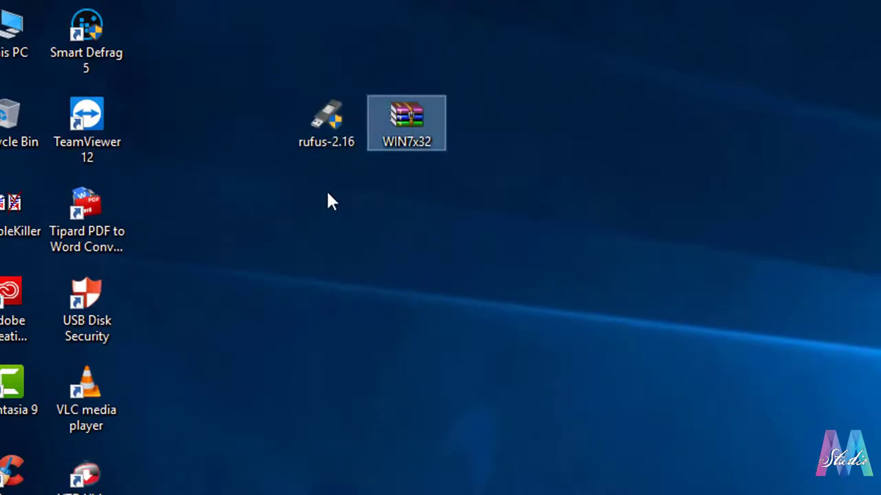
click(328, 140)
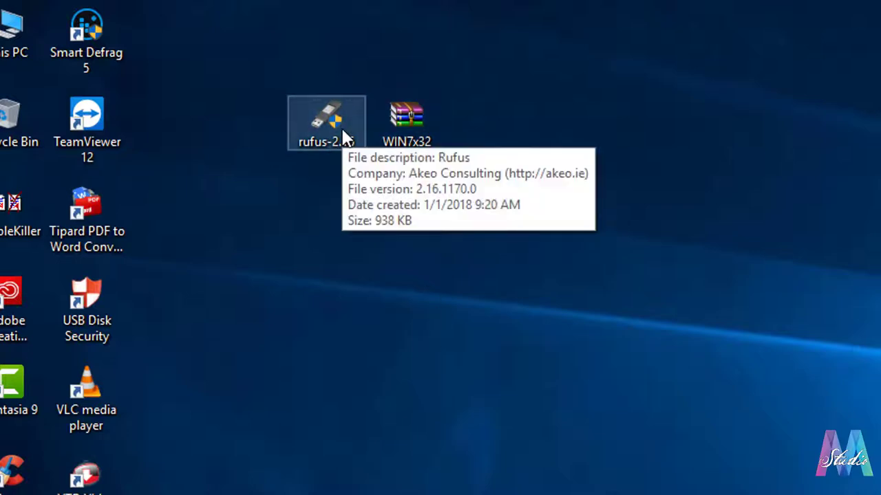
click(414, 313)
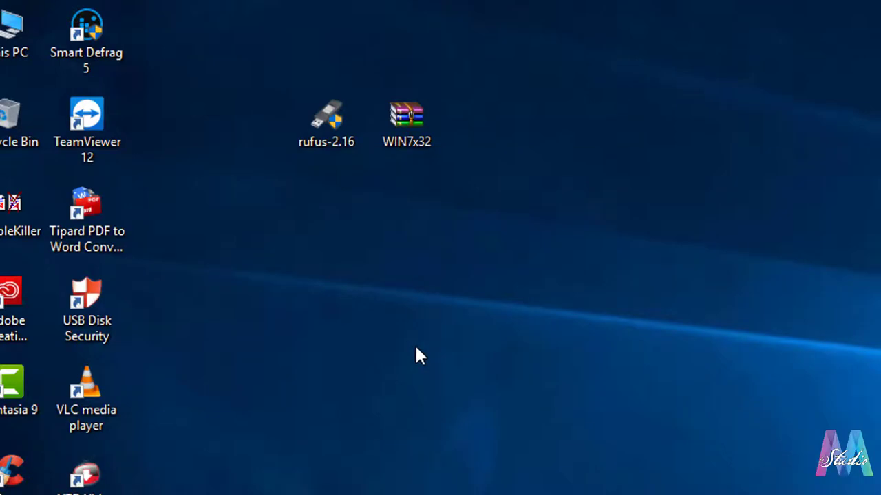
- Open This PC, inspect the contents of the J: USB drive, and return to the drive overview
double_click(10, 28)
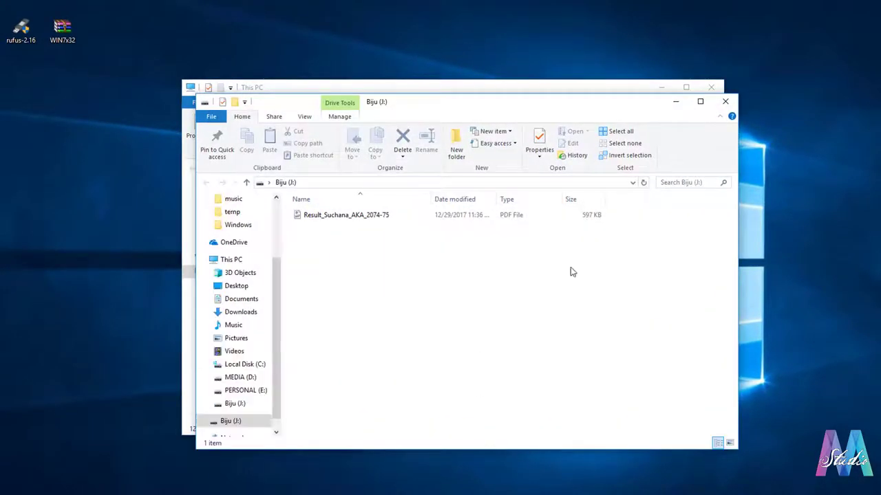
click(725, 101)
click(498, 358)
double_click(499, 357)
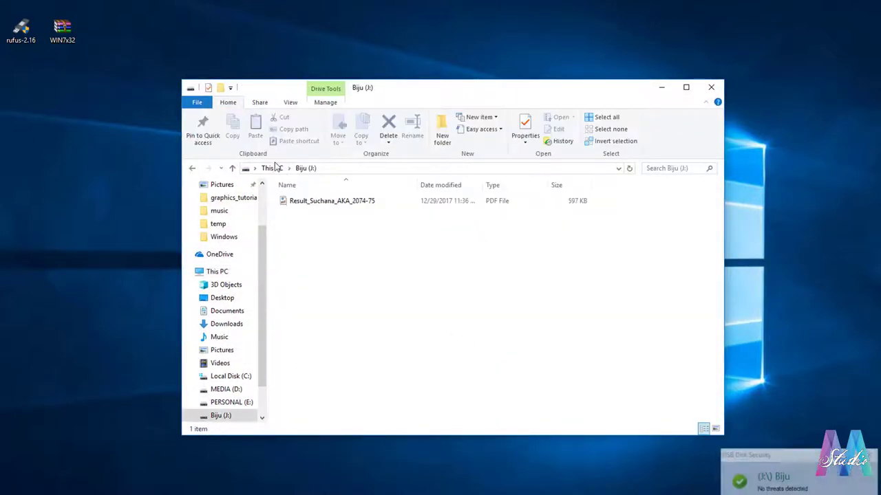
click(344, 203)
key(alt+Left)
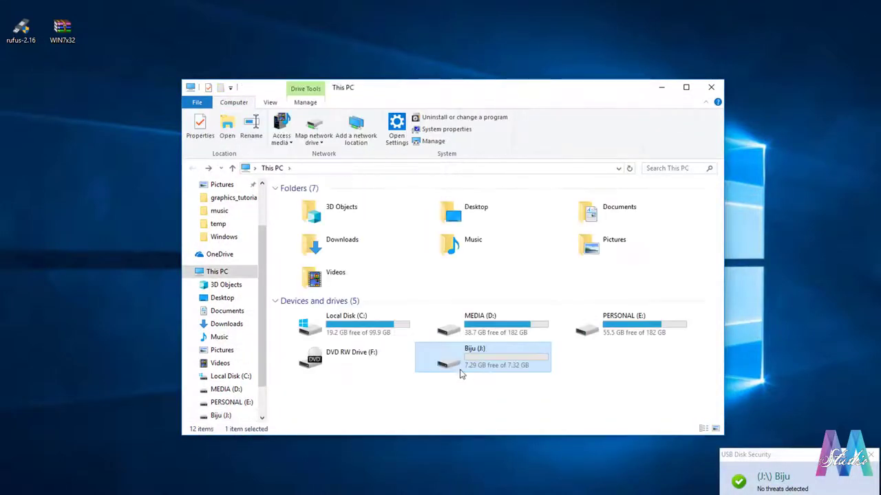
- Quick-format the J: USB drive as NTFS with a 4096-byte allocation unit size and close the format dialog
right_click(459, 365)
click(490, 270)
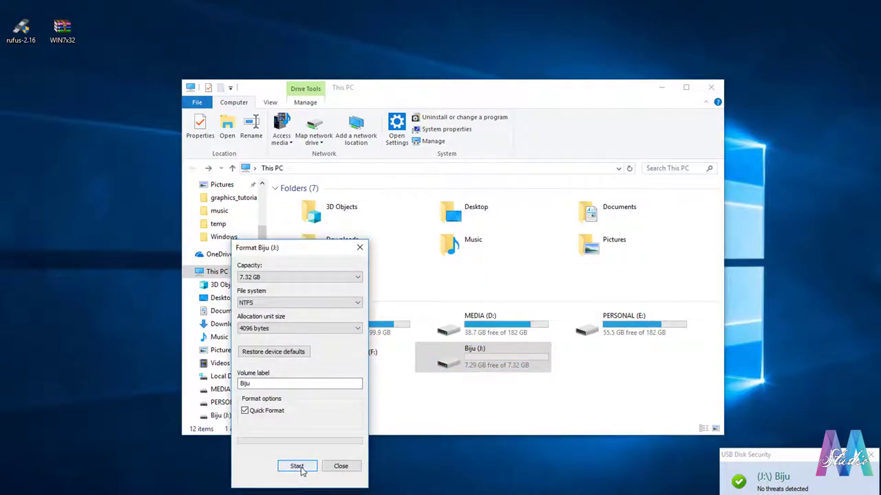
click(299, 470)
click(385, 257)
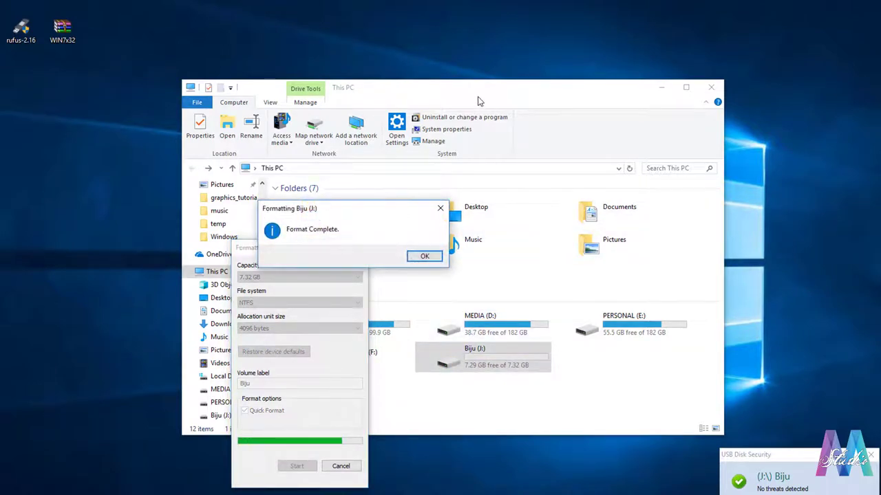
click(423, 256)
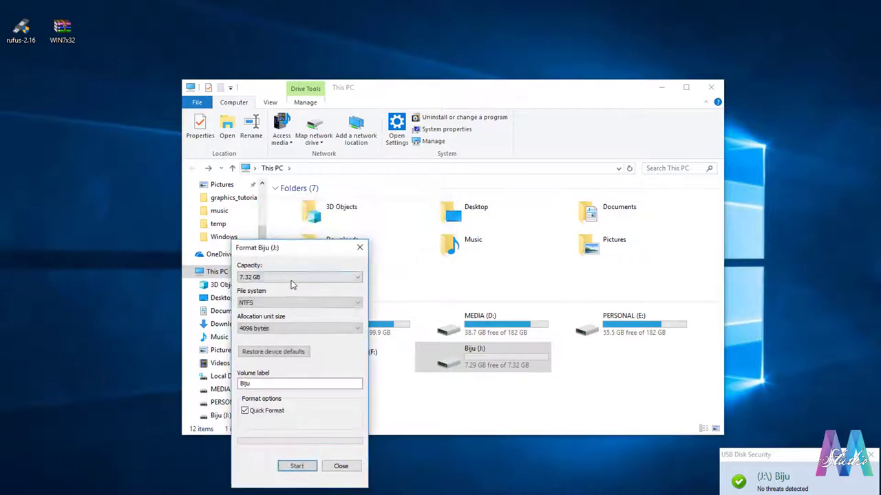
click(360, 249)
click(558, 417)
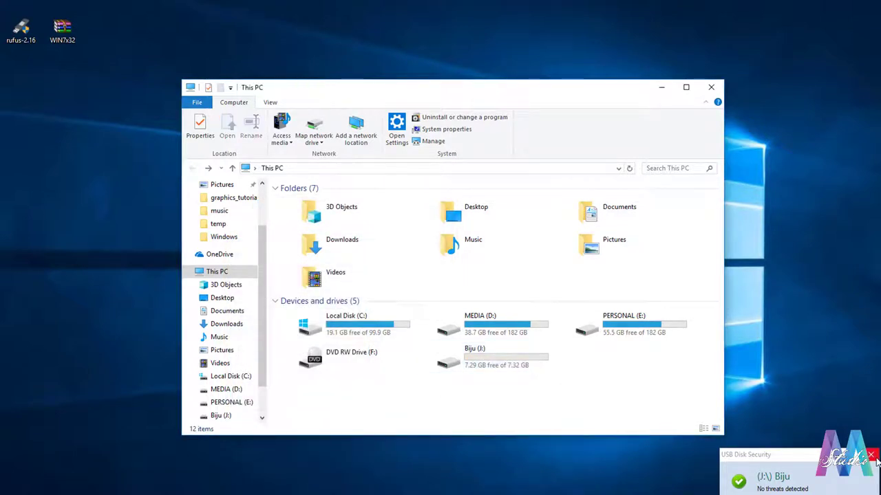
- Check the file type of WIN7x32 in its properties and close the This PC window
click(22, 31)
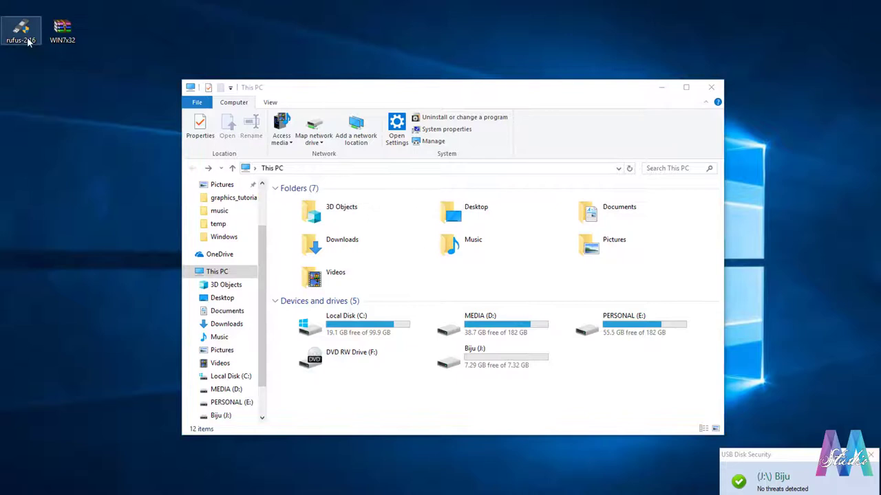
click(69, 37)
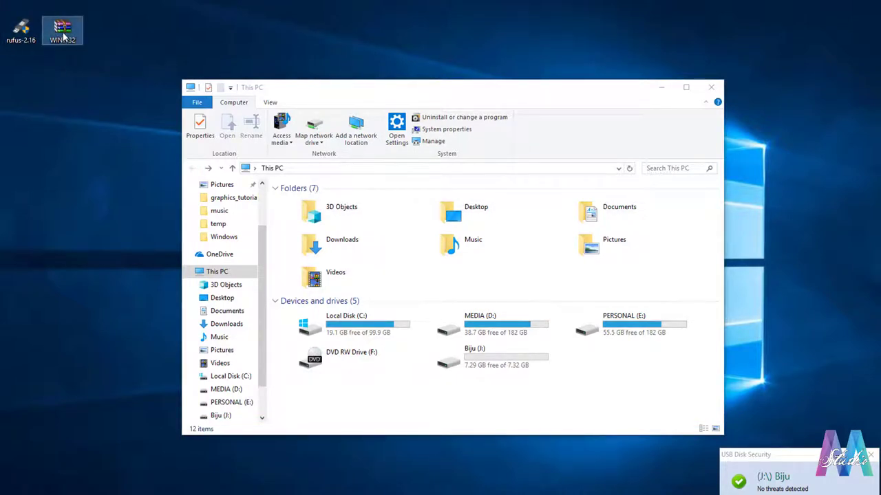
right_click(63, 38)
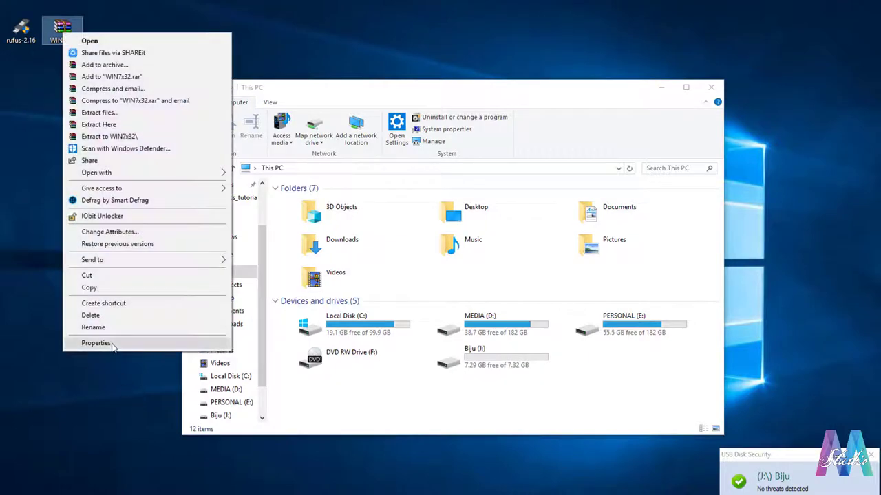
click(112, 345)
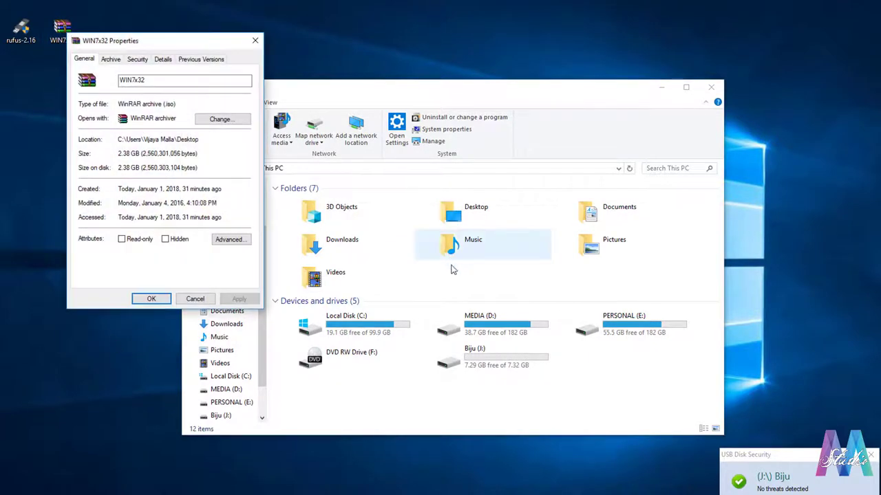
click(710, 87)
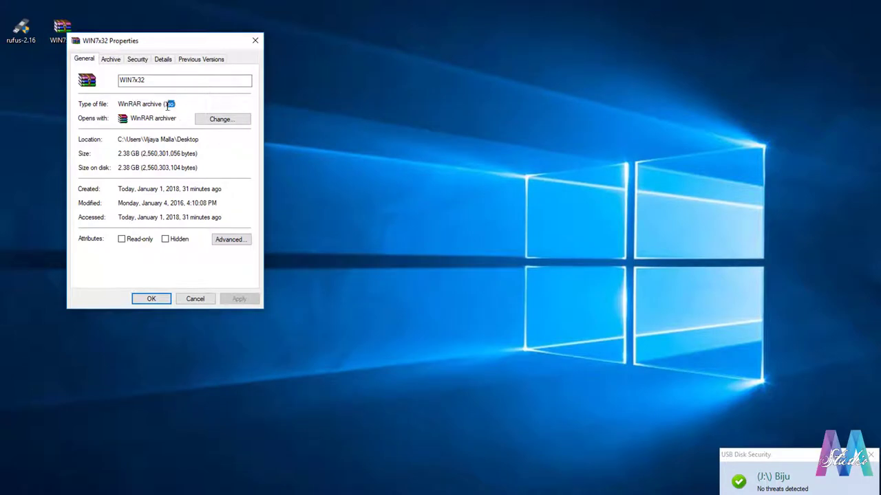
click(151, 299)
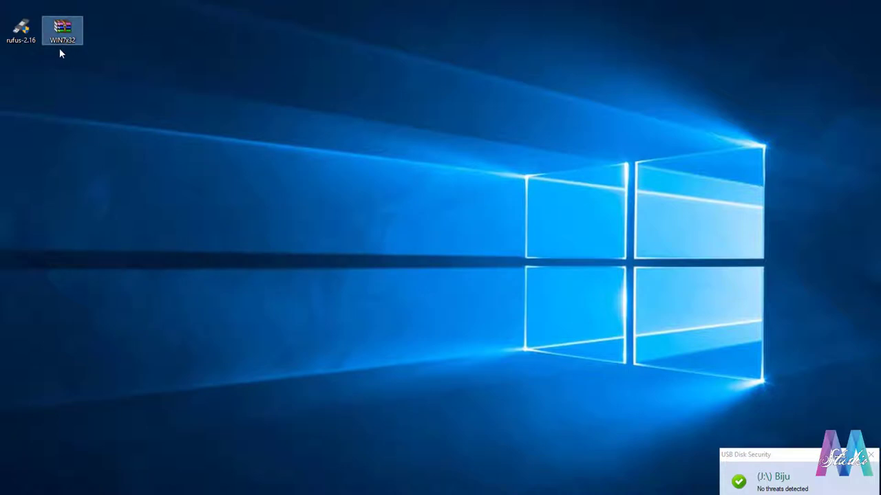
drag(82, 63, 2, 16)
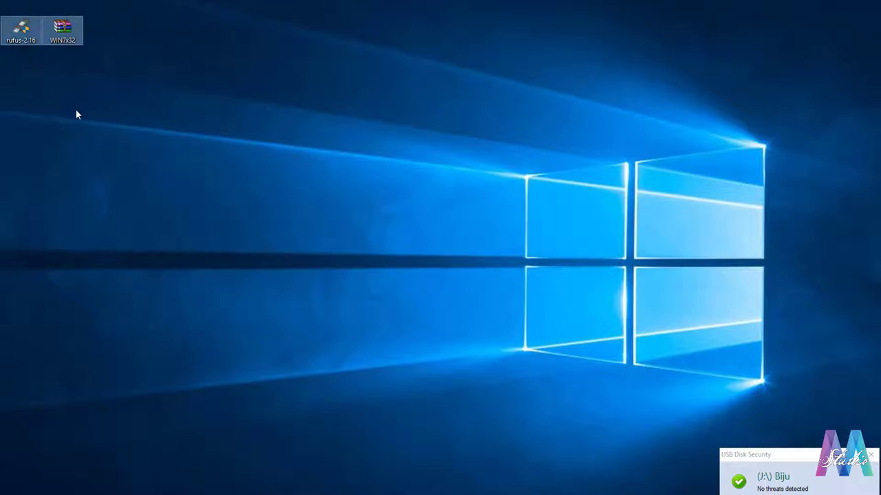
click(122, 52)
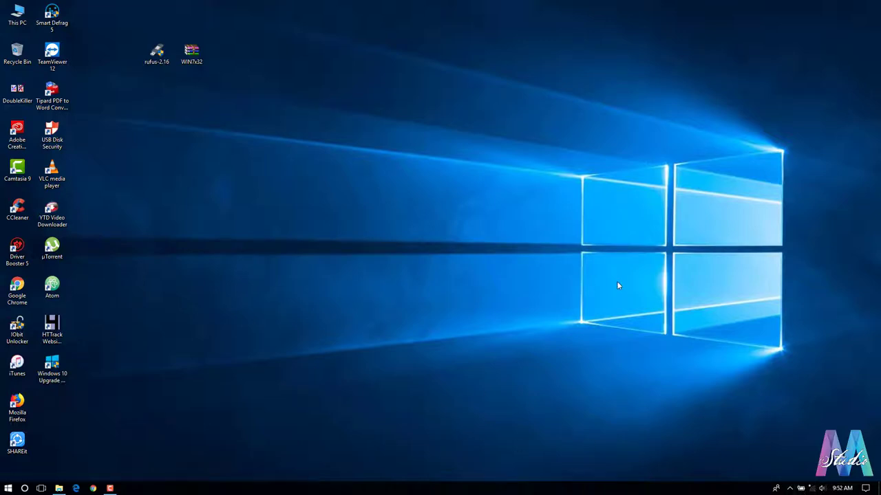
drag(555, 253, 806, 406)
- Exit the USB Disk Security background program and recheck the hidden notification icons
click(789, 489)
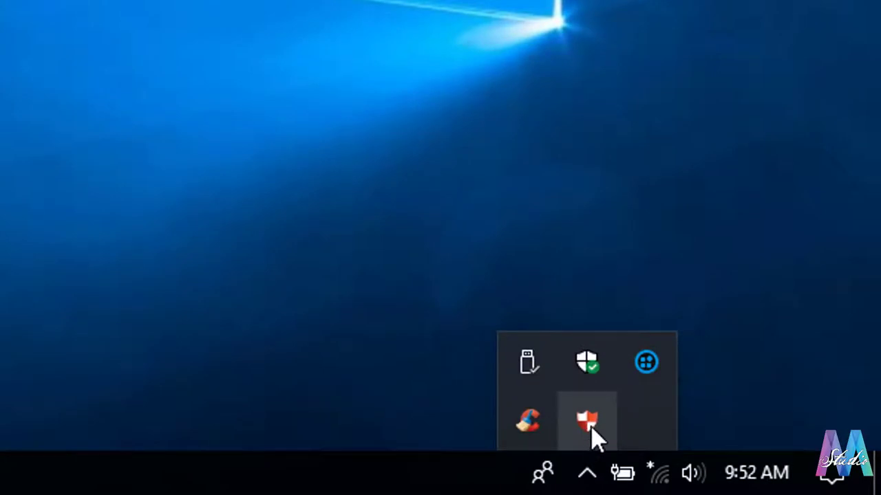
right_click(590, 435)
click(611, 411)
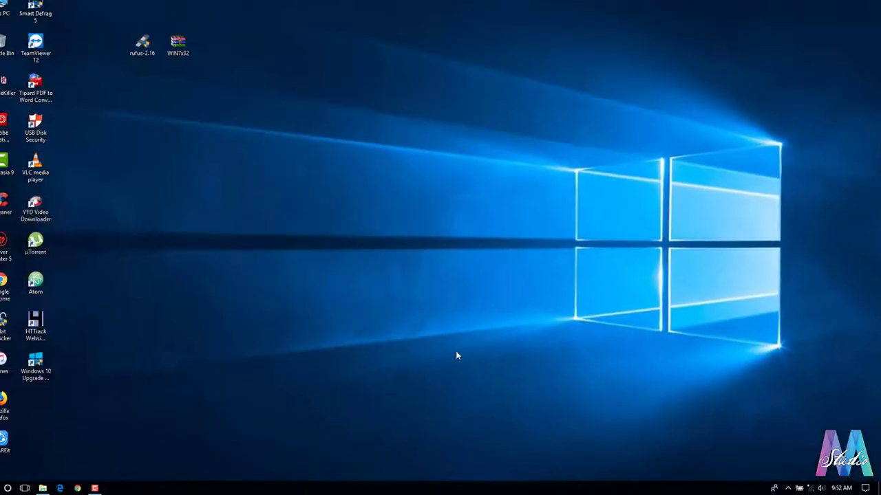
click(792, 486)
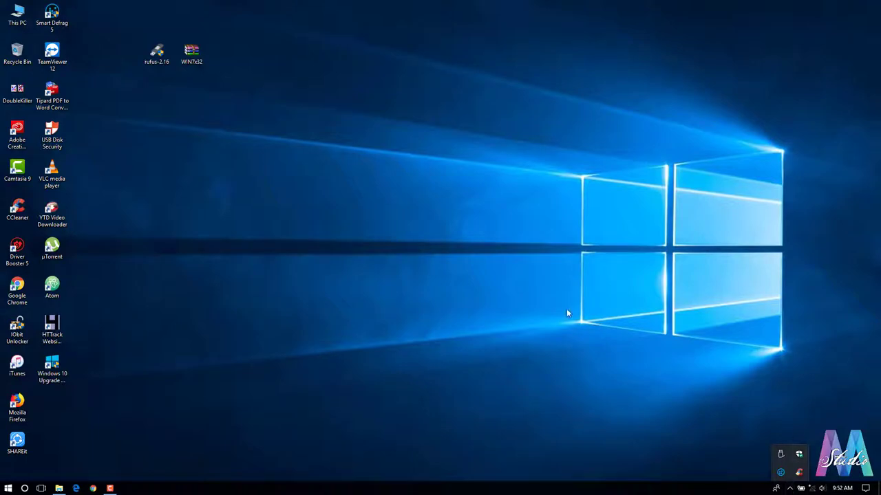
click(536, 295)
- Launch rufus-2.16 and choose the 7.9 GB J: USB drive as the device
double_click(159, 62)
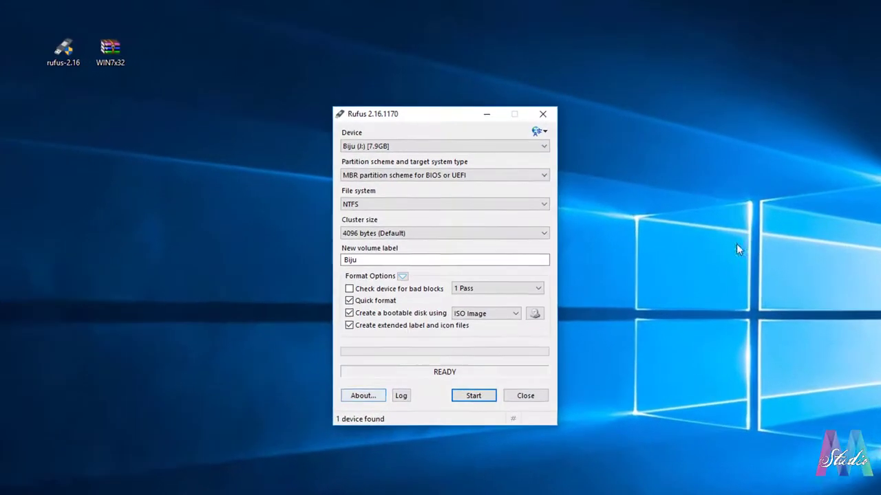
click(446, 148)
click(448, 152)
click(446, 151)
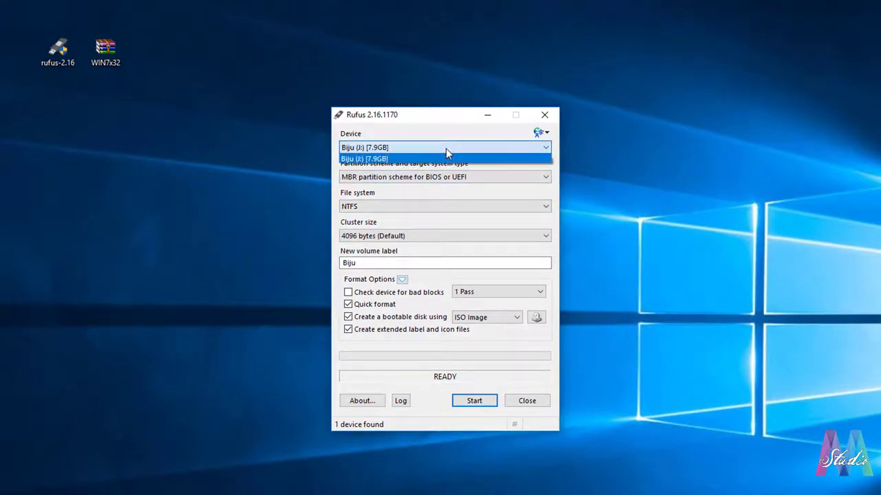
click(446, 151)
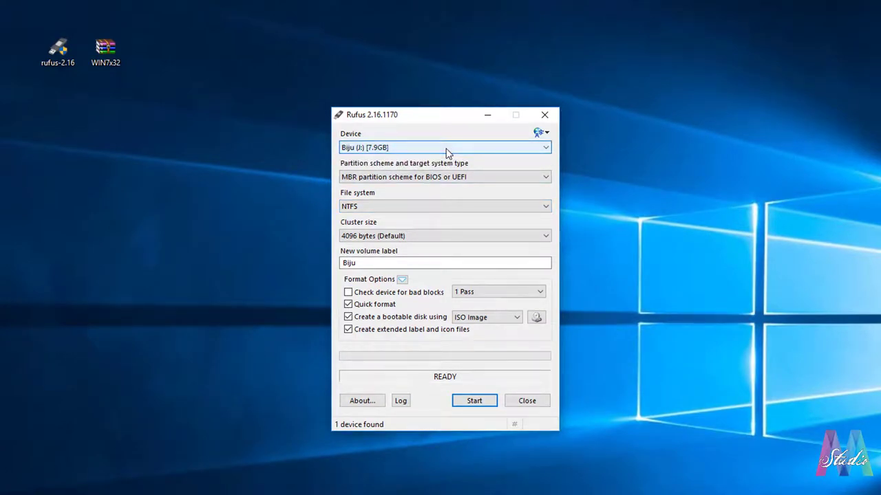
click(446, 150)
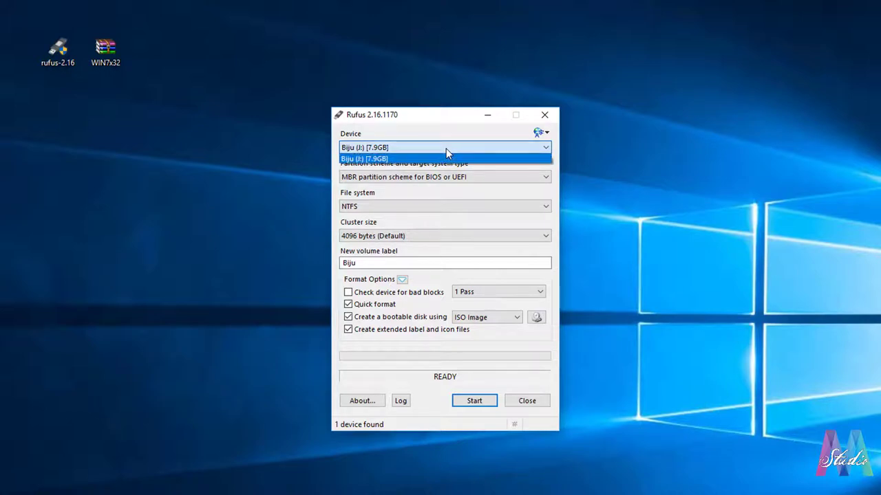
click(446, 149)
click(446, 150)
click(413, 159)
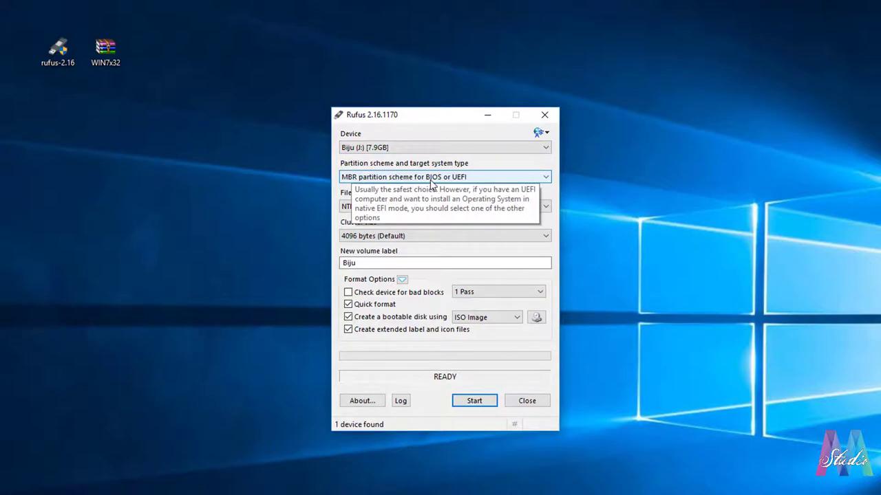
- Choose "MBR partition scheme for BIOS or UEFI" as the partition scheme and target system type
click(466, 179)
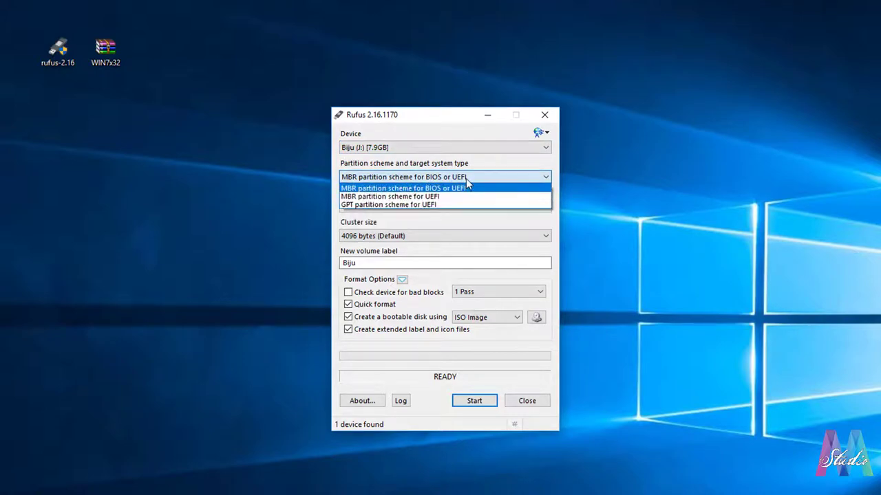
click(461, 189)
click(464, 179)
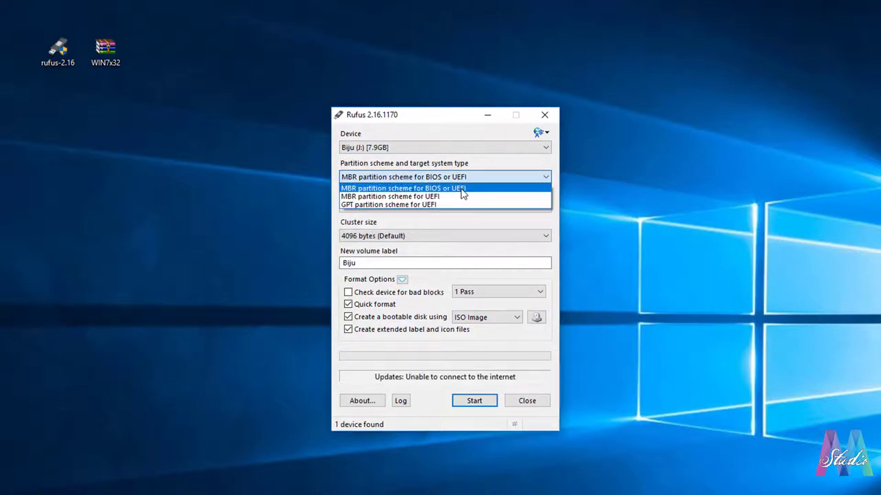
click(463, 180)
click(462, 180)
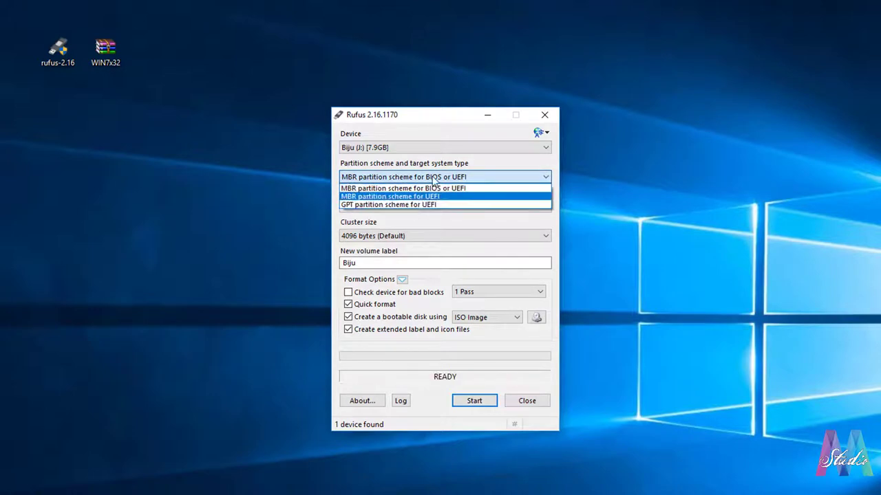
click(435, 179)
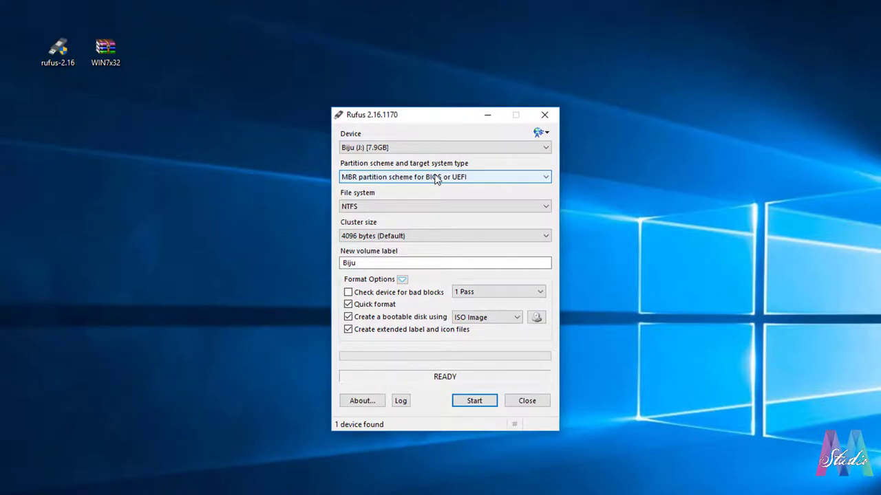
click(437, 178)
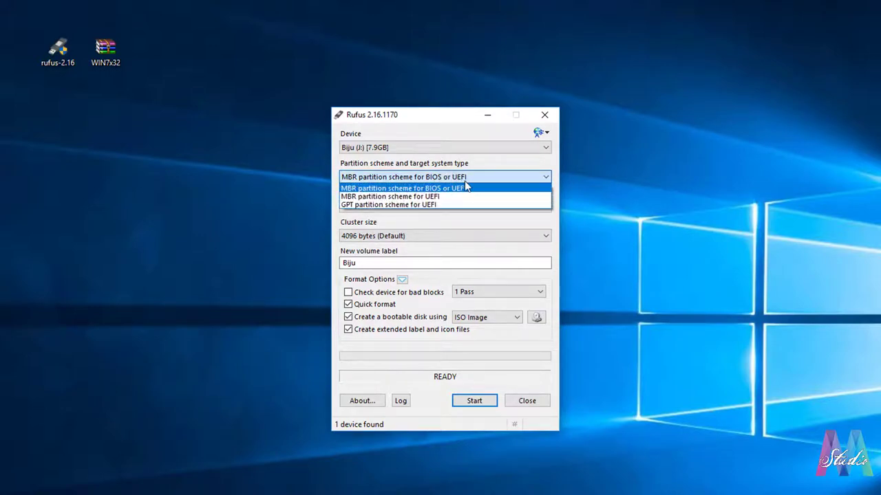
click(468, 178)
click(657, 230)
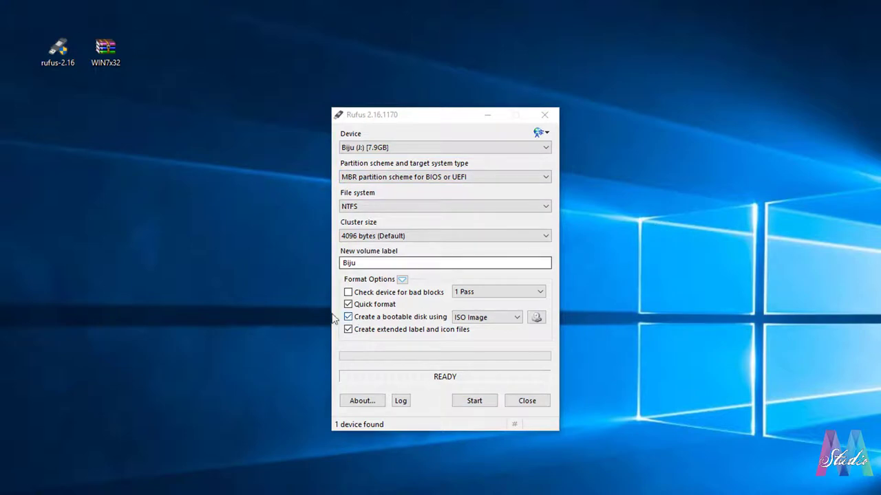
drag(361, 263, 319, 262)
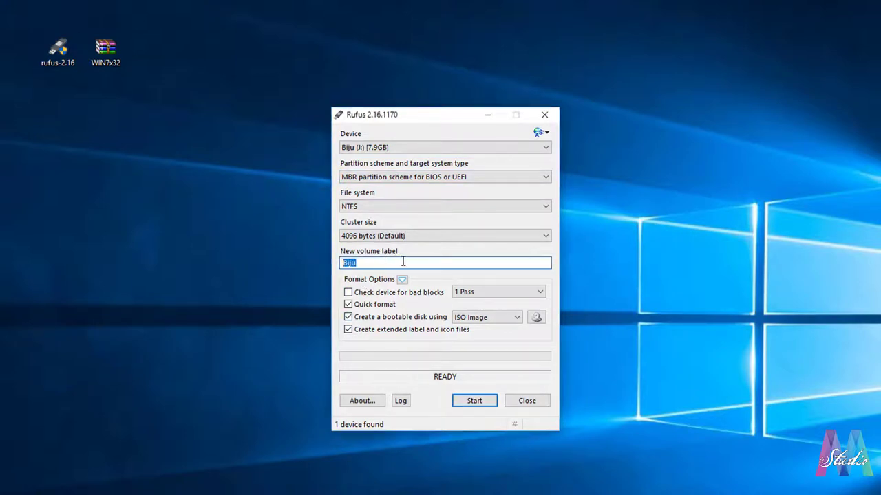
click(649, 274)
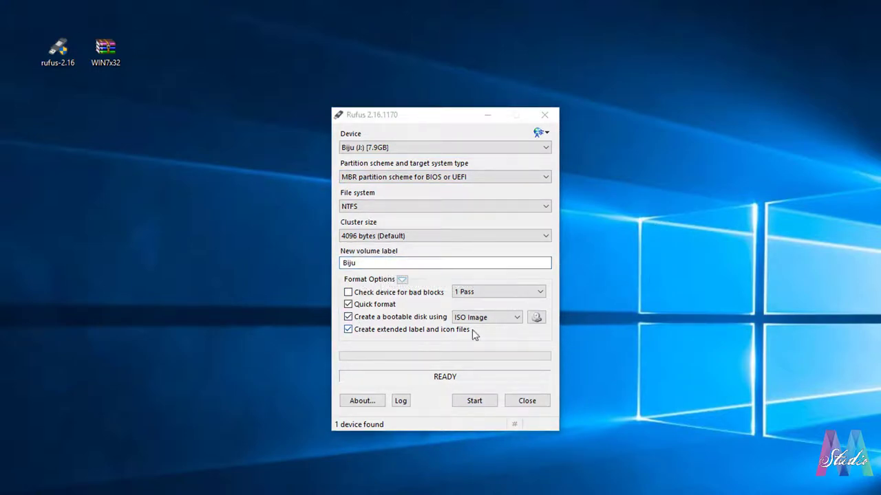
- Load the WIN7x32 ISO image from the Desktop as the source for the bootable disk
click(535, 317)
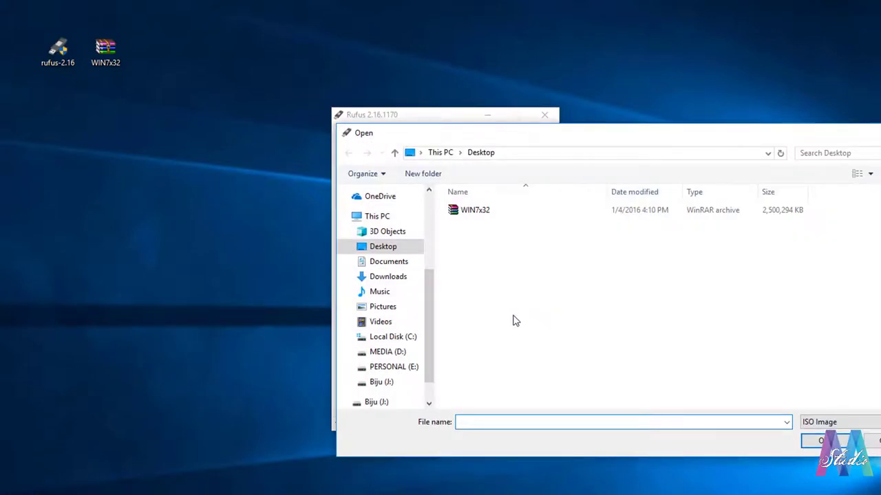
click(99, 63)
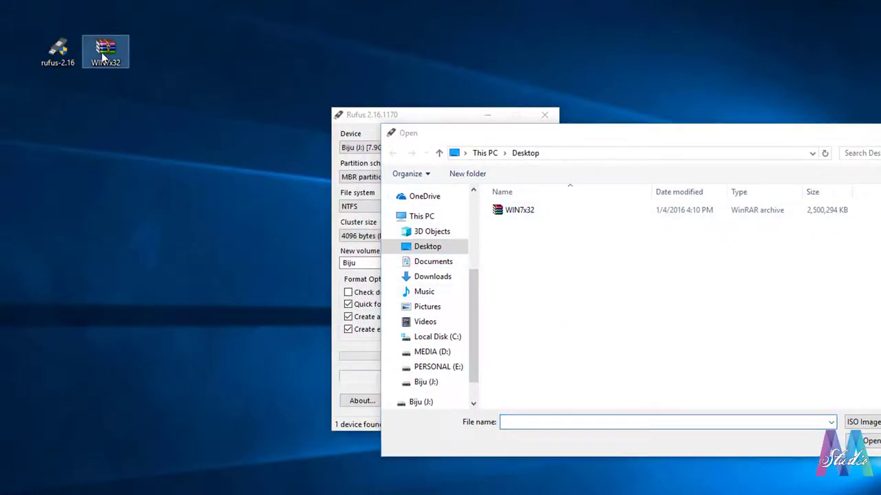
click(416, 250)
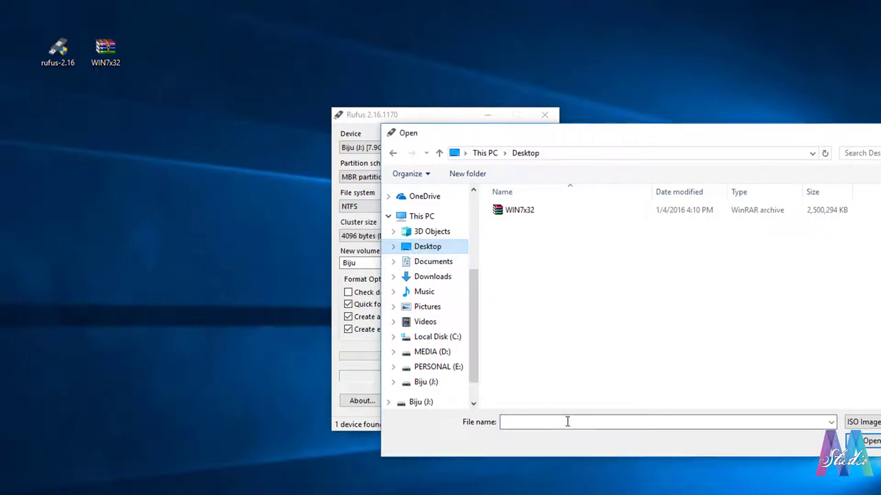
click(524, 216)
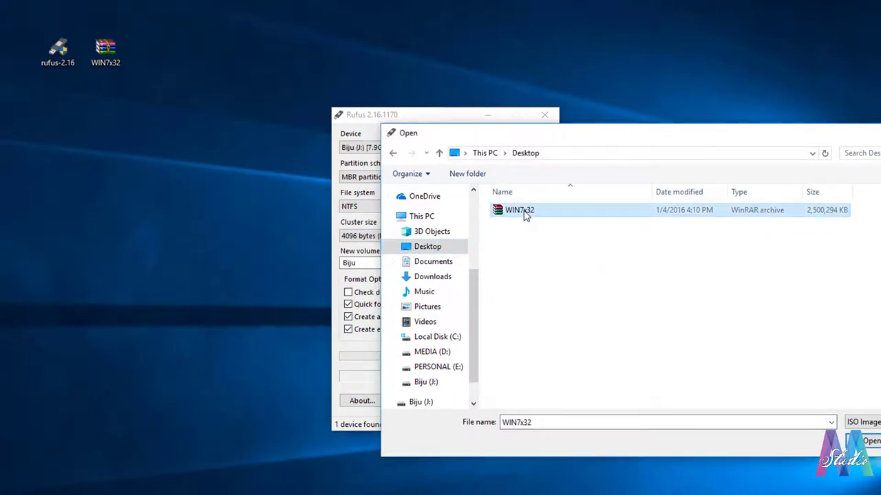
click(526, 214)
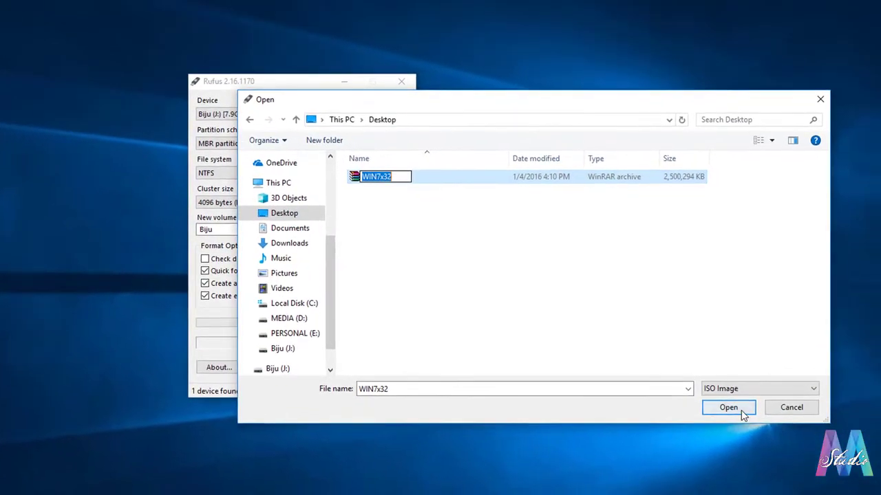
click(541, 343)
click(384, 179)
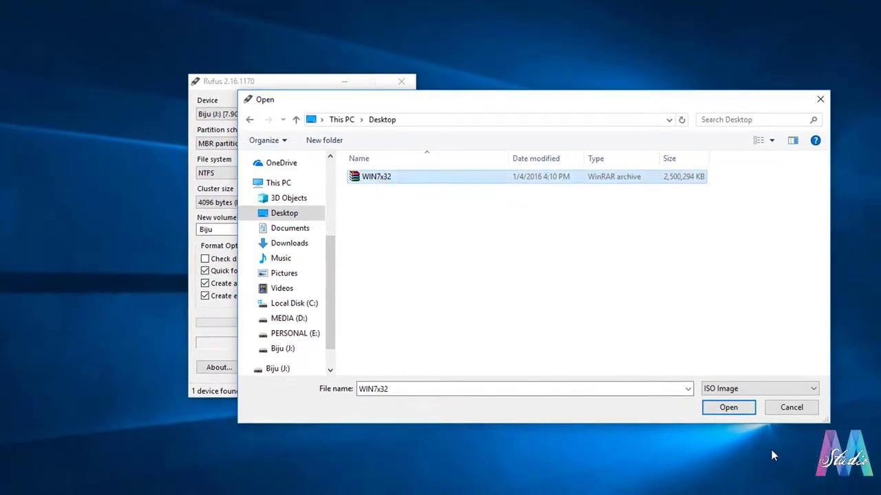
click(729, 407)
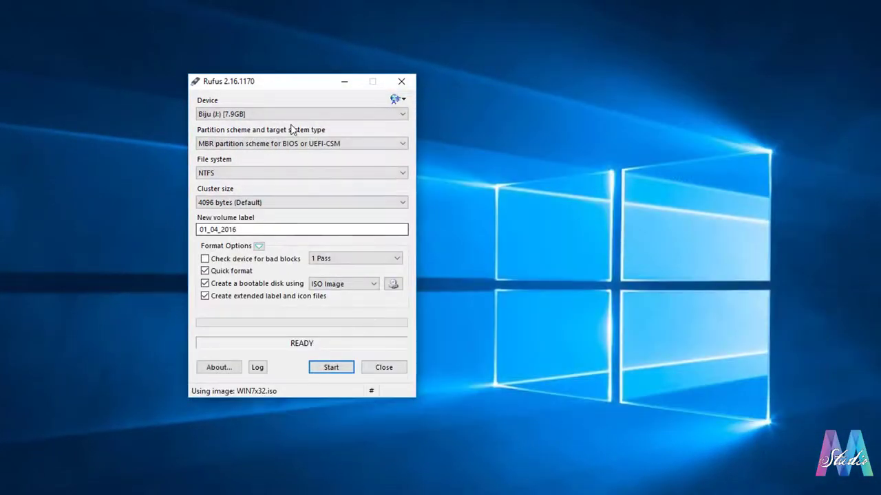
drag(273, 85, 229, 48)
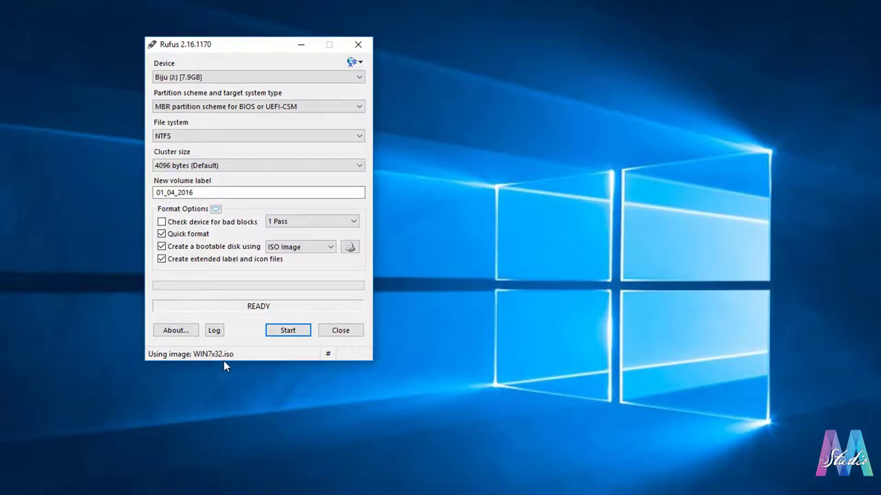
drag(254, 45, 260, 30)
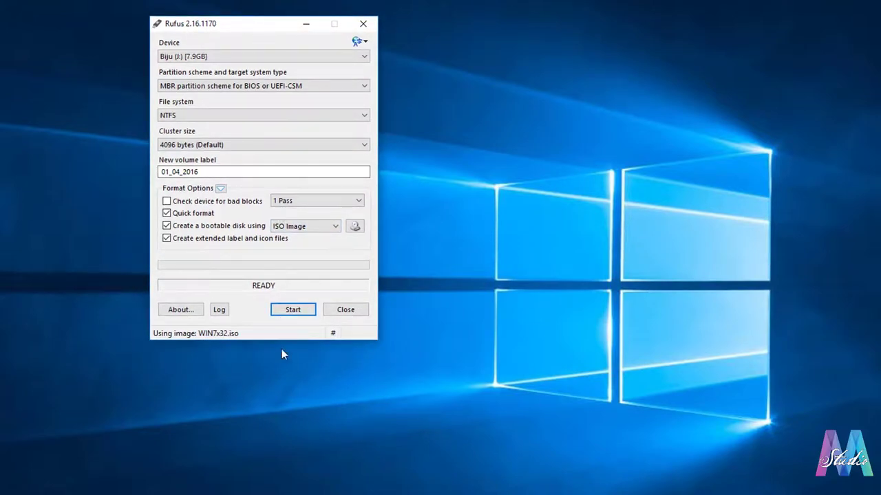
click(207, 173)
drag(206, 173, 158, 172)
click(211, 173)
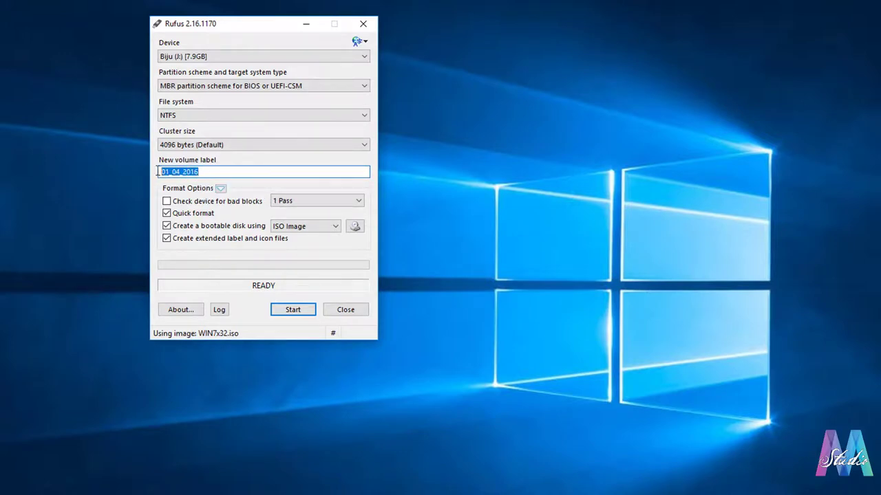
click(392, 275)
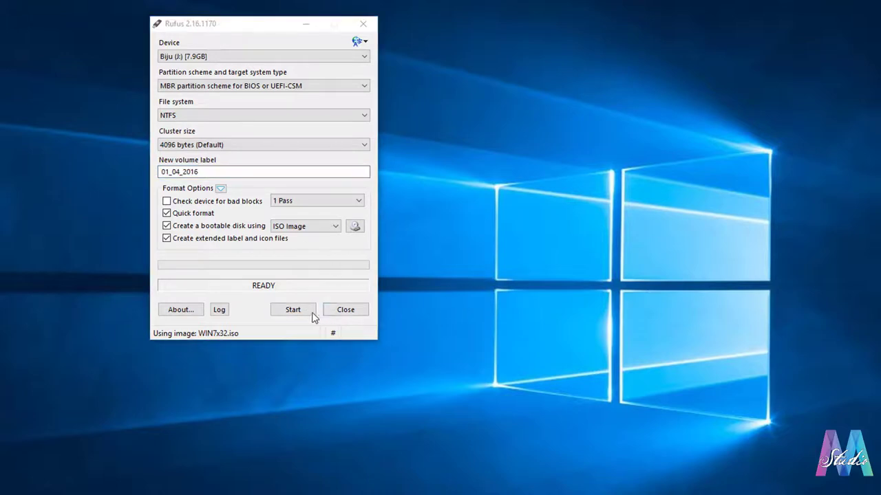
click(238, 24)
- Write the WIN7x32 image to the J: USB drive, accepting the erasure of its data, and close Rufus when done
click(301, 310)
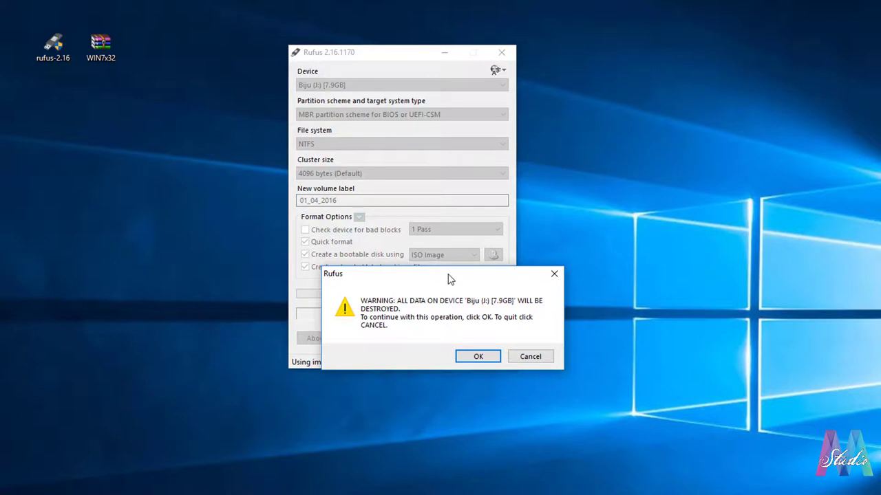
drag(450, 278, 659, 239)
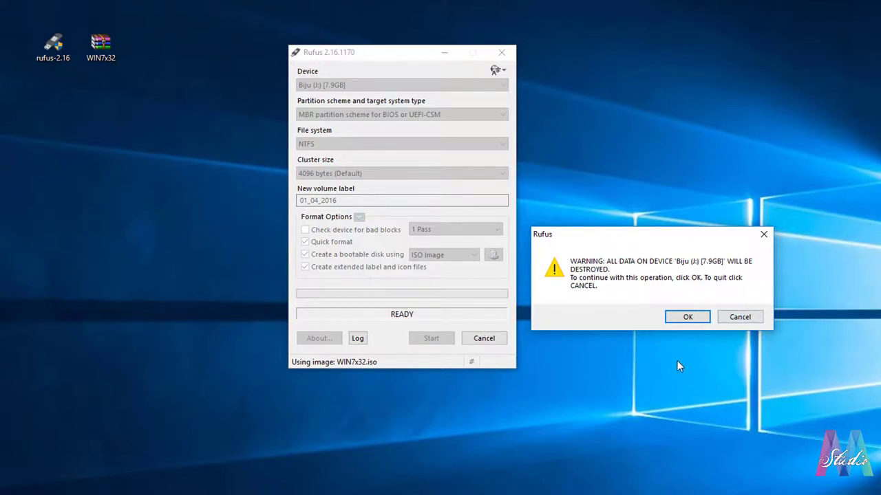
click(687, 318)
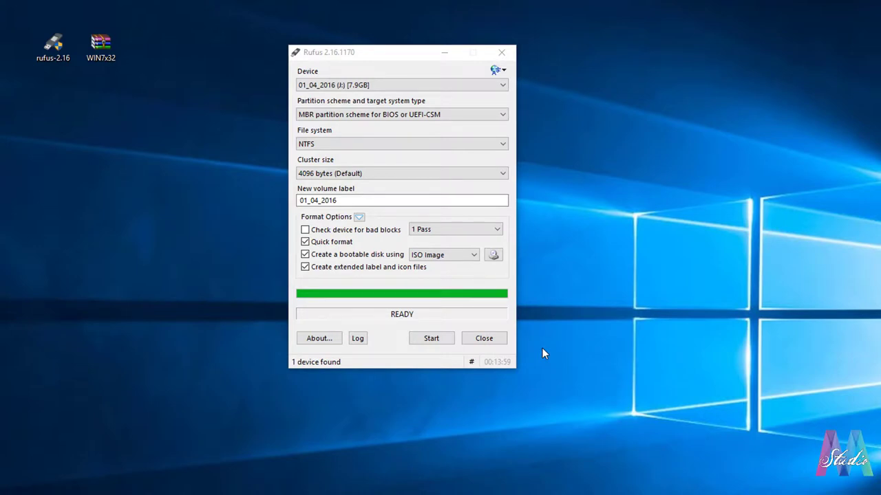
click(484, 339)
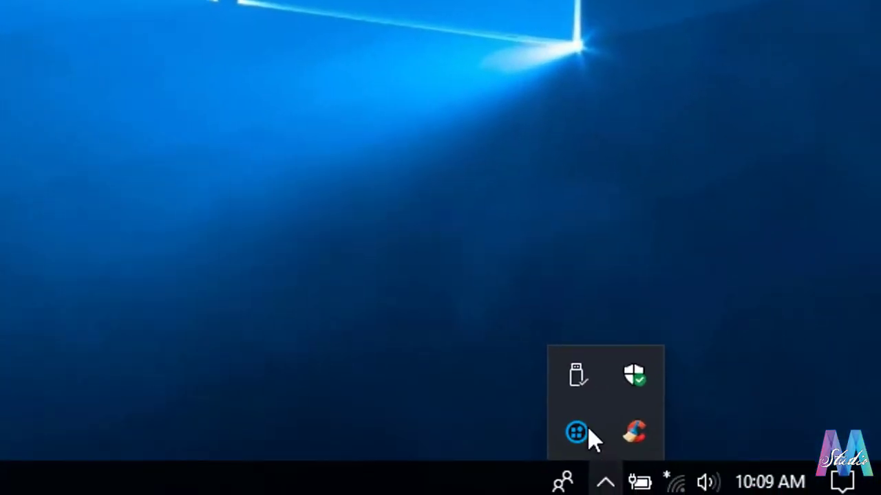
- Safely eject the J: USB storage device from the hidden notification icons and dismiss the notification
click(575, 374)
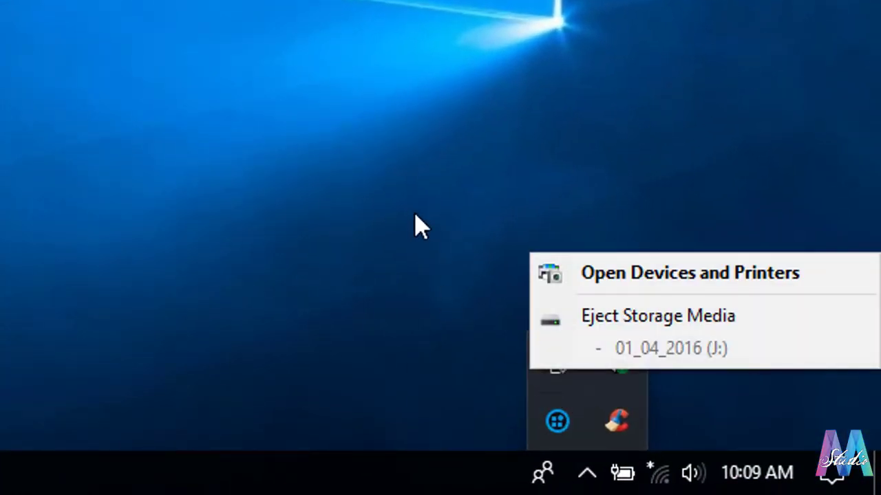
click(417, 226)
click(587, 481)
click(571, 367)
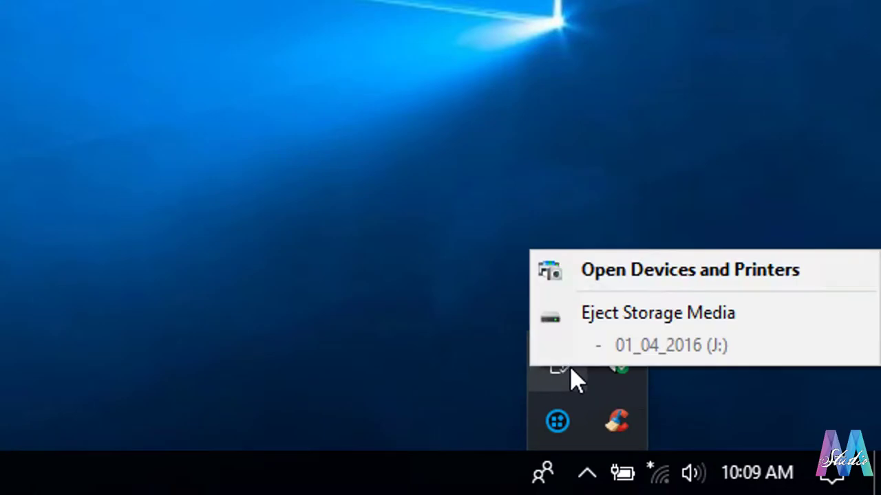
click(668, 318)
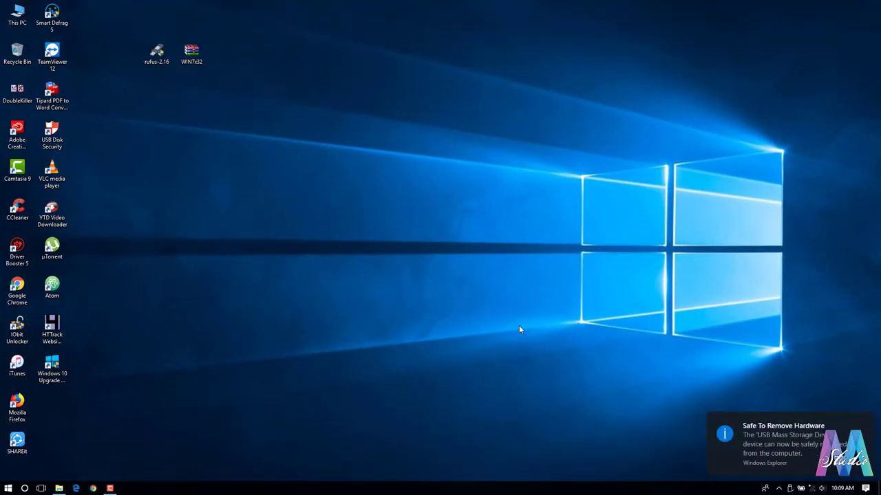
click(782, 457)
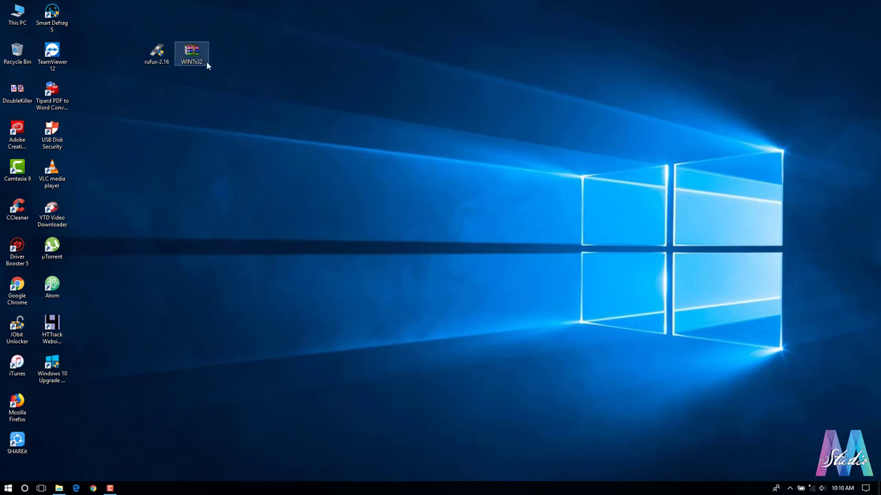
drag(222, 76, 131, 35)
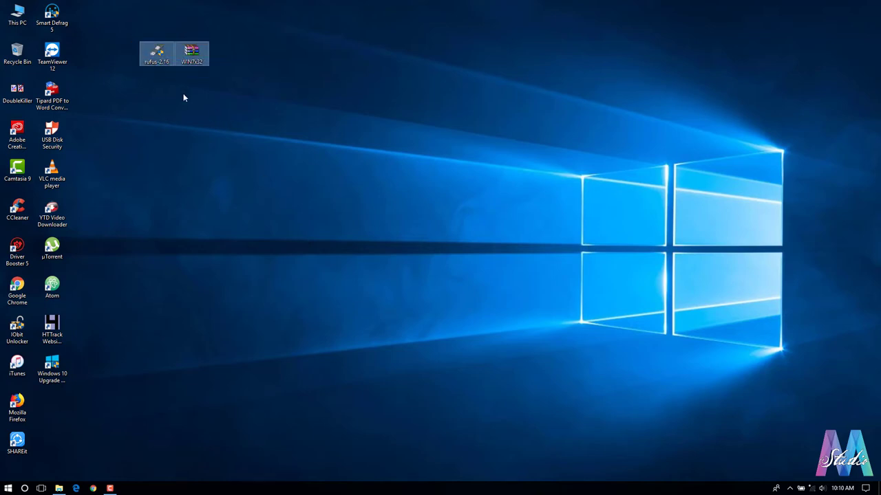
click(209, 113)
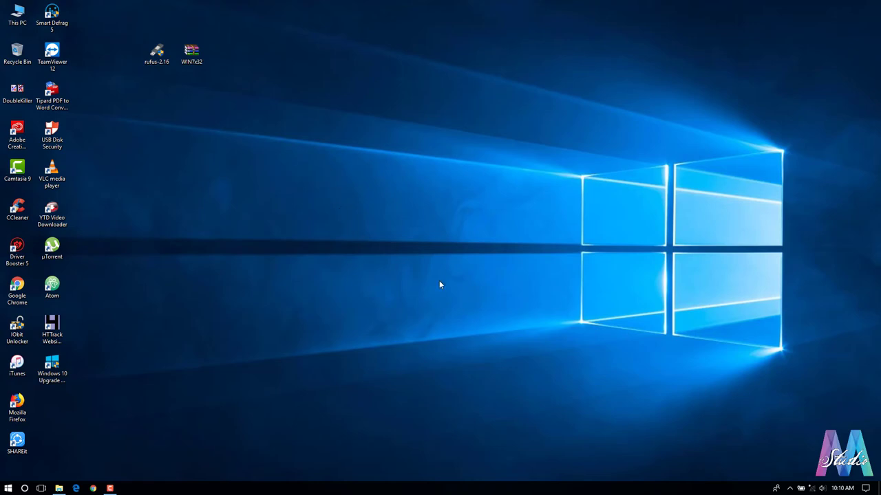